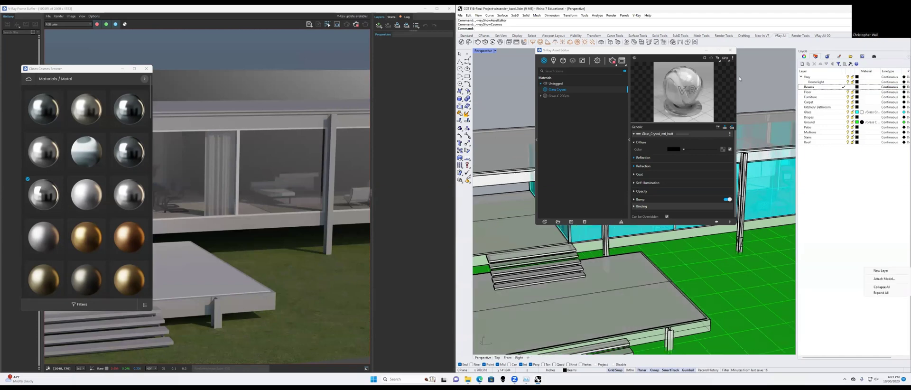
# - Find the Silver Brushed 5cm material among the Cosmos metals, then download and import it into the scene
pyautogui.scroll(-10, 84, 194)
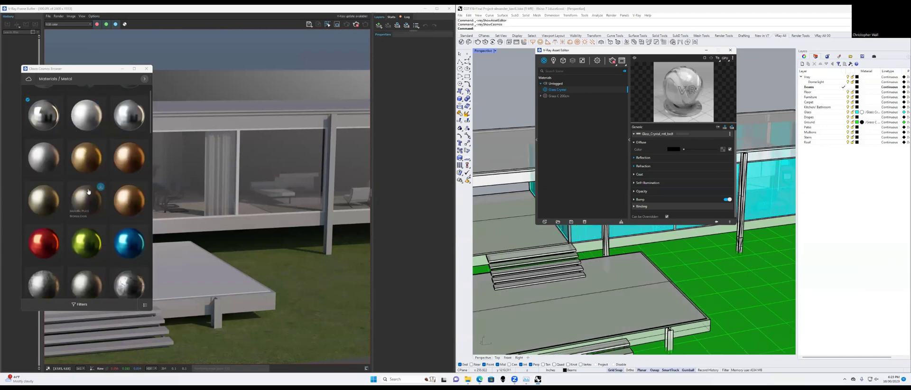
pyautogui.scroll(10, 88, 194)
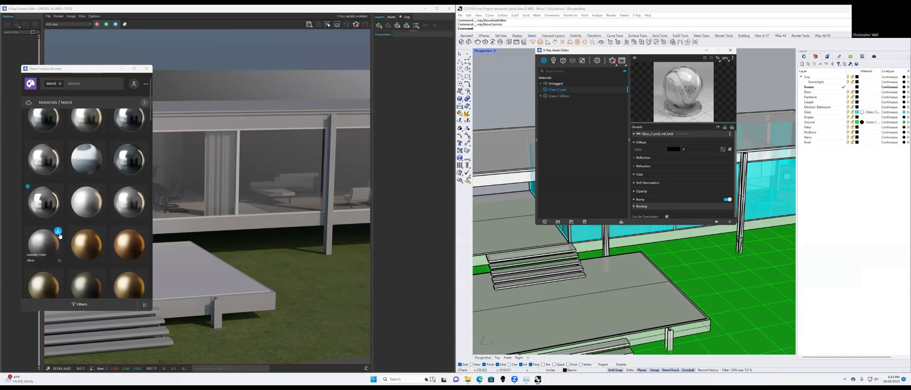
pyautogui.click(100, 188)
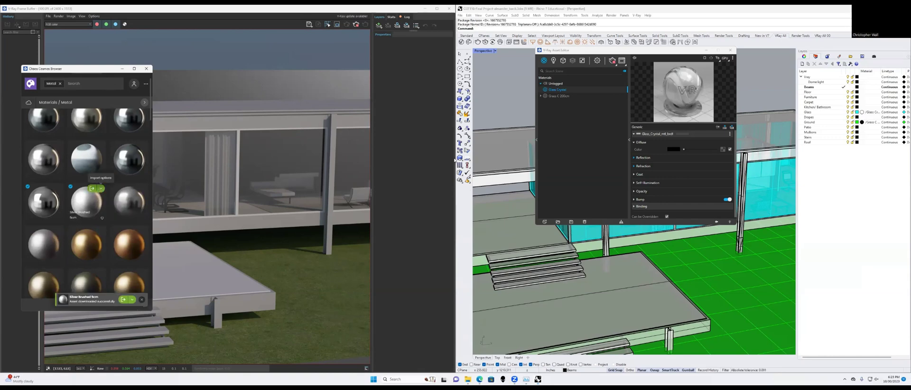
pyautogui.click(97, 188)
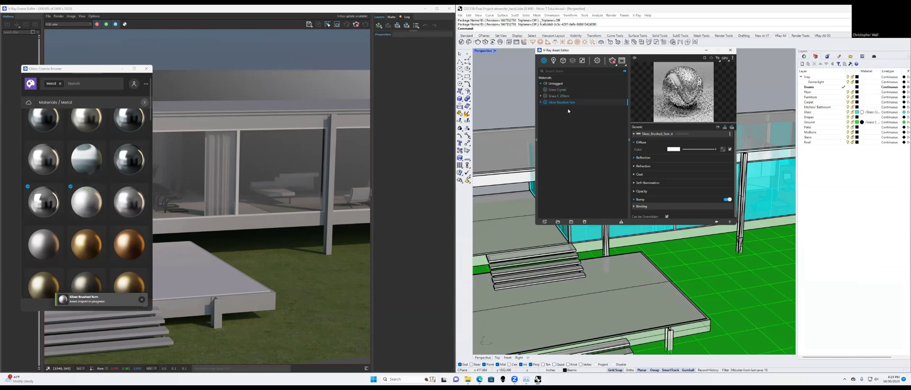
# - Apply the Silver Brushed 5cm material to the Beams layer and put the asset editor away
pyautogui.rightClick(559, 102)
pyautogui.moveTo(576, 120)
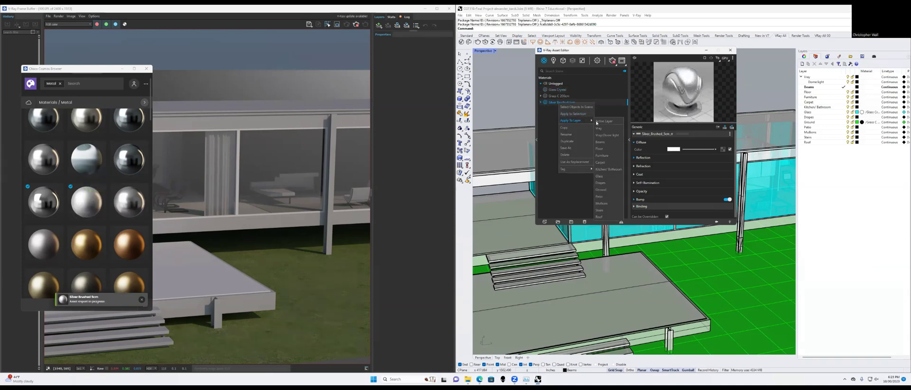
pyautogui.click(607, 144)
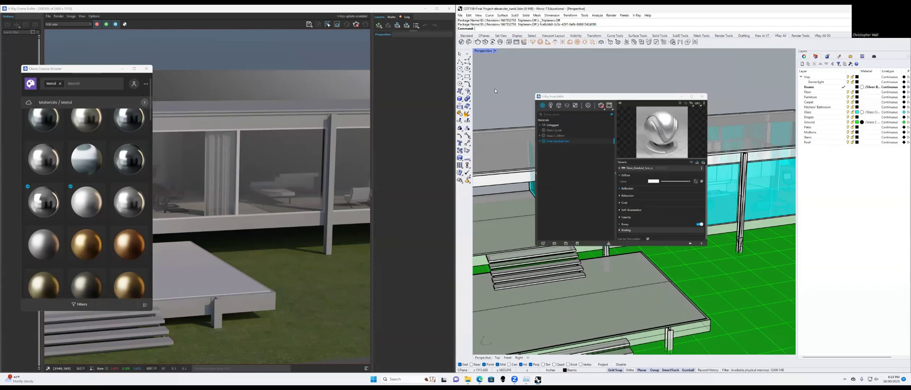
pyautogui.click(707, 50)
# - Start an interactive V-Ray render and inspect the beams from a low viewpoint facing the terrace and steps
pyautogui.click(356, 26)
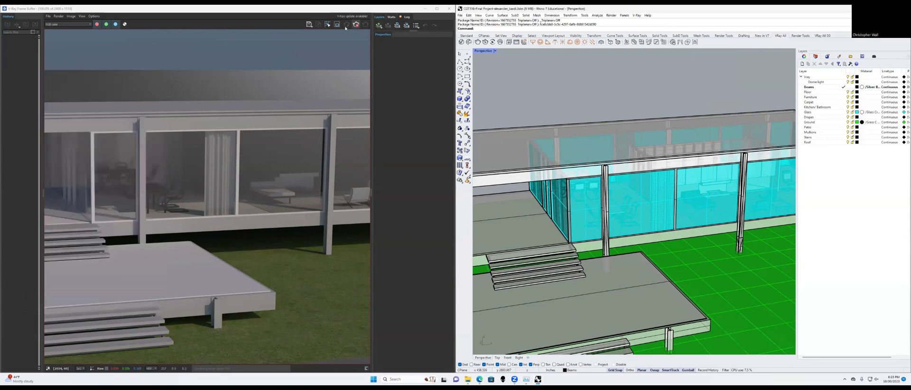
pyautogui.moveTo(569, 149); pyautogui.dragTo(554, 124, button='right')
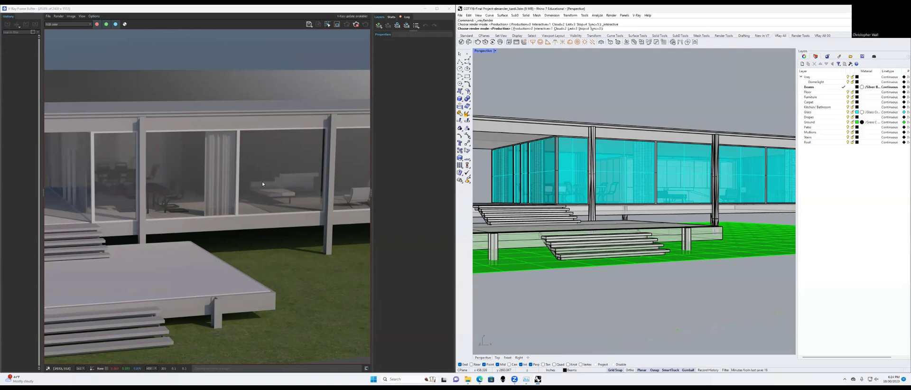
pyautogui.press('Return')
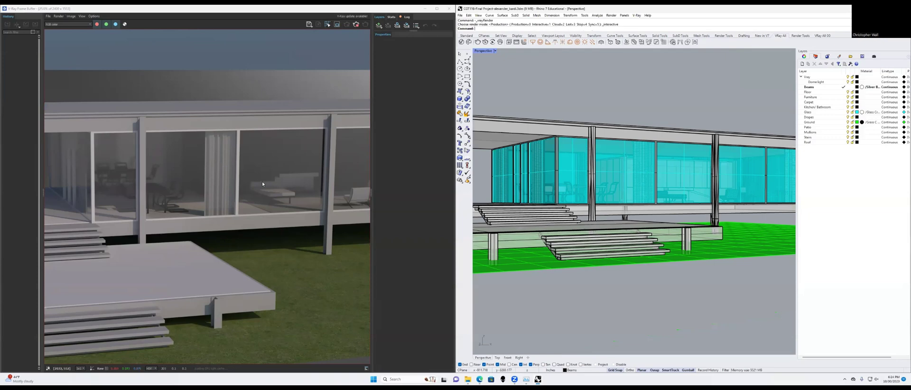
pyautogui.scroll(1, 208, 193)
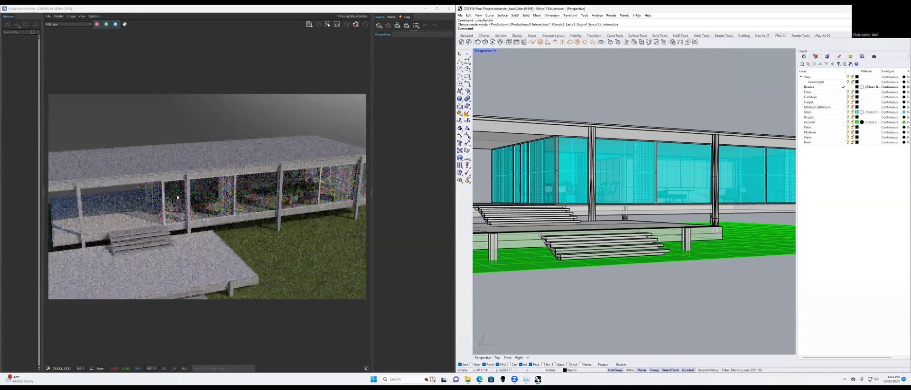
pyautogui.scroll(1, 176, 197)
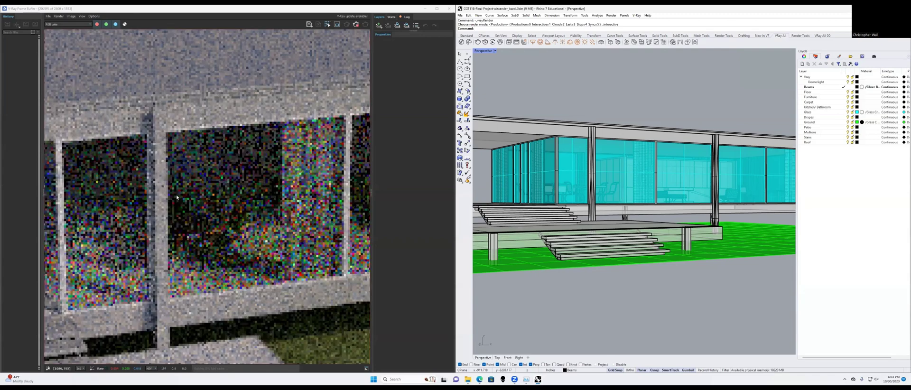
pyautogui.scroll(-2, 412, 228)
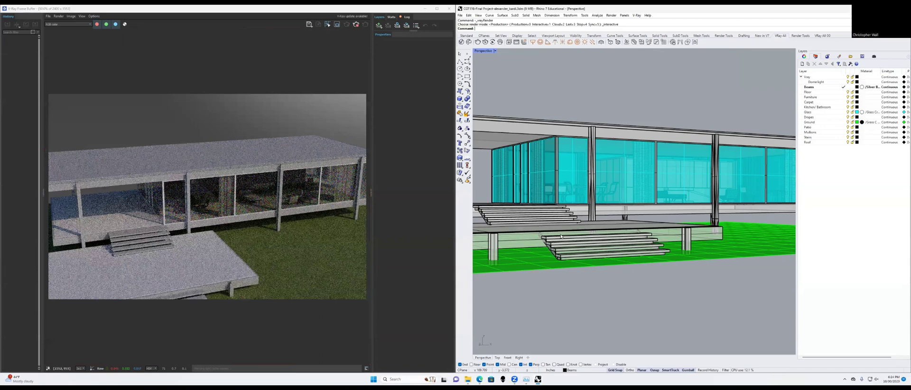
pyautogui.moveTo(535, 217); pyautogui.dragTo(456, 122, button='right')
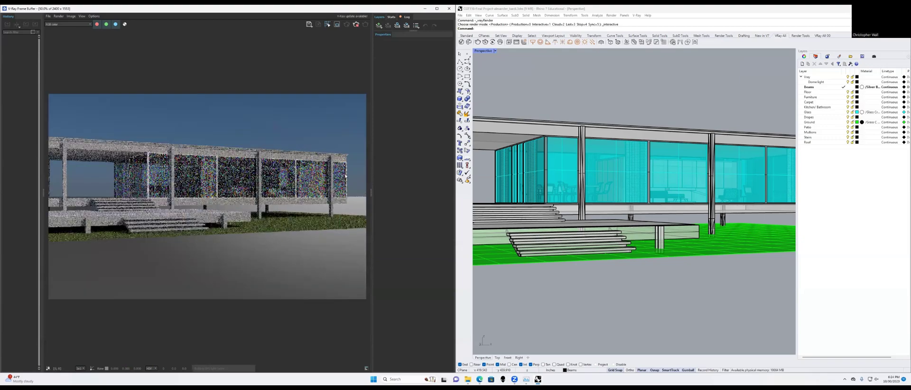
pyautogui.scroll(2, 267, 175)
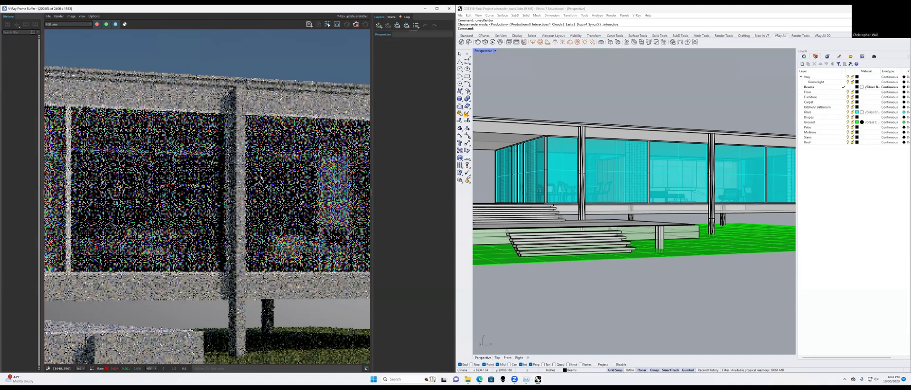
pyautogui.scroll(-2, 260, 177)
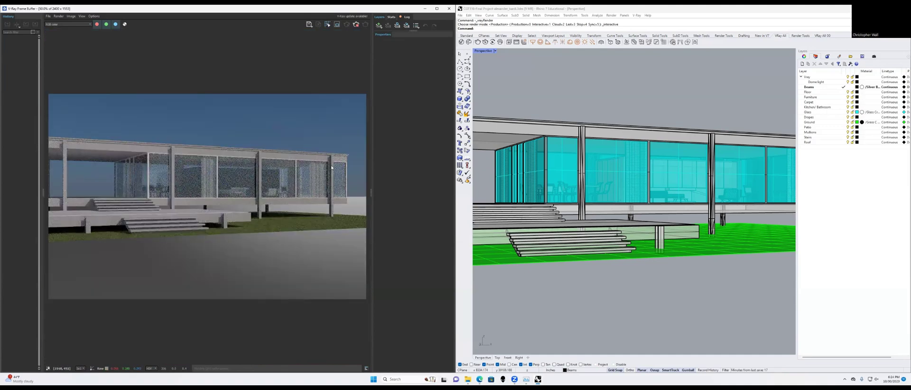
# - Select all objects on the Beams layer and apply the Silver Brushed 5cm material directly to them
pyautogui.click(634, 18)
pyautogui.click(636, 16)
pyautogui.click(647, 35)
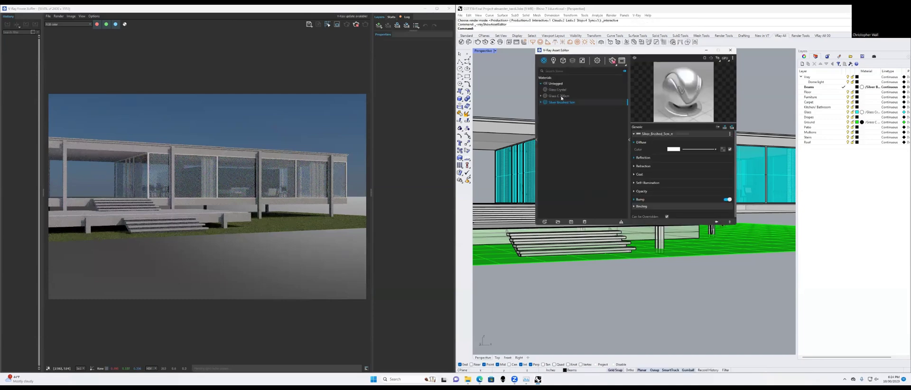
pyautogui.rightClick(829, 88)
pyautogui.click(848, 169)
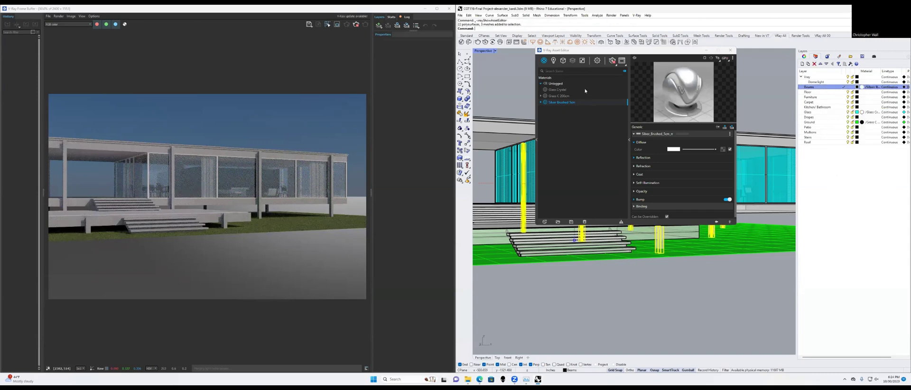
pyautogui.rightClick(561, 102)
pyautogui.click(584, 114)
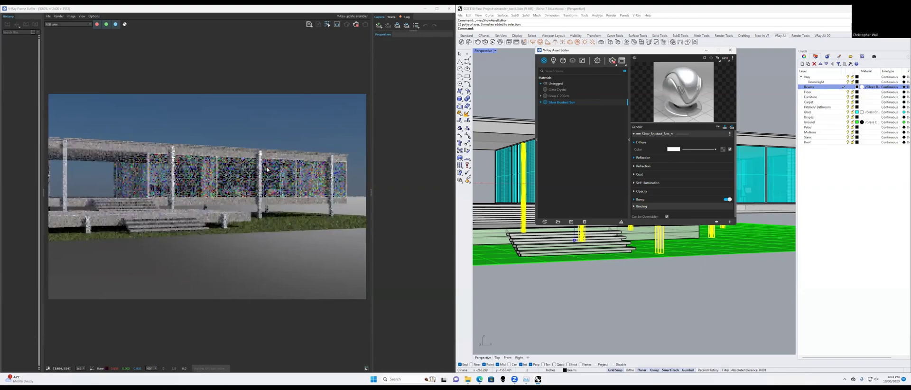
# - Apply box mapping to the objects on the Beams layer, using a 5cm cube as the mapping size
pyautogui.scroll(2, 225, 165)
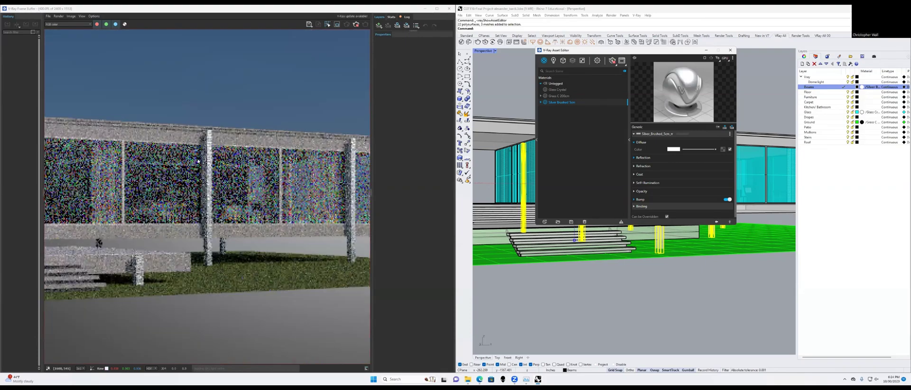
pyautogui.scroll(1, 170, 155)
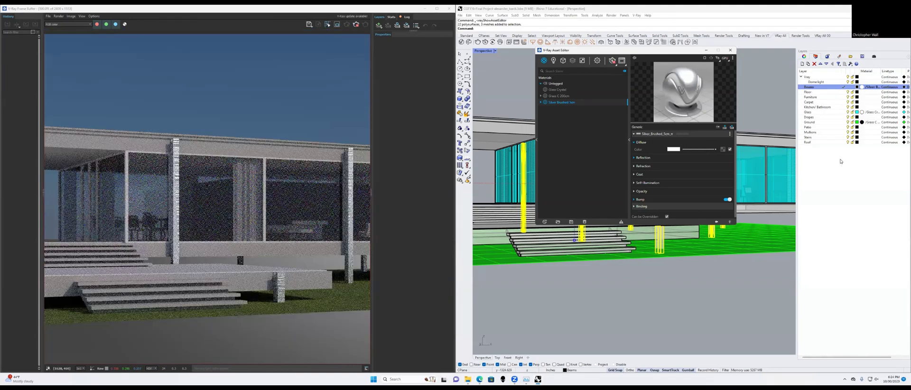
pyautogui.rightClick(824, 88)
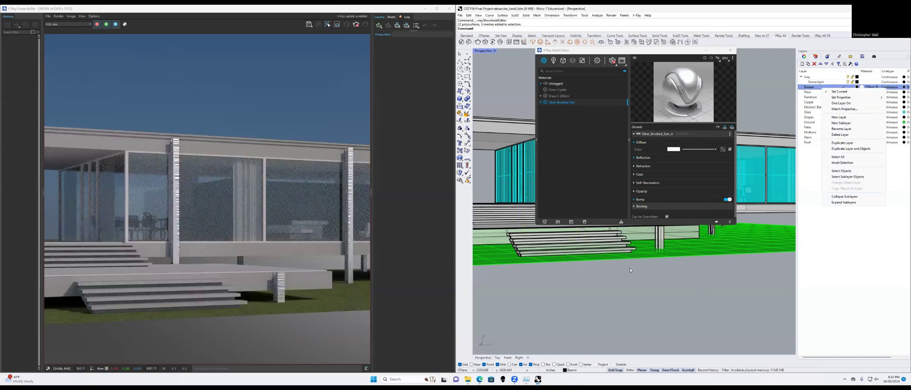
pyautogui.write('A')
pyautogui.press('Return')
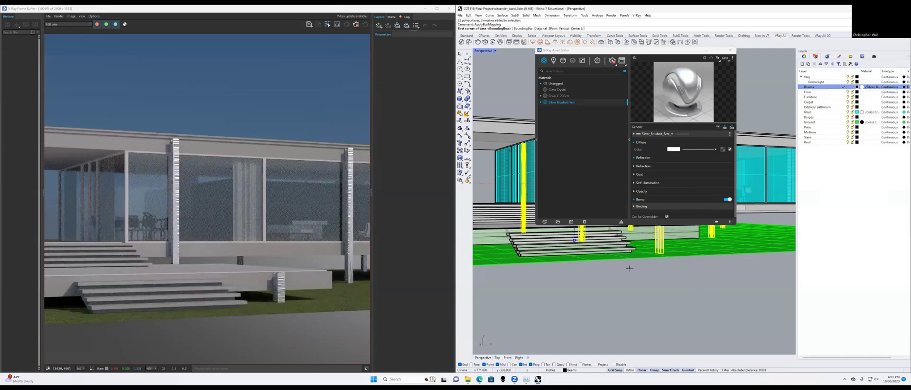
pyautogui.click(607, 280)
pyautogui.write('5')
pyautogui.press('Return')
pyautogui.press('Return')
pyautogui.press('Return')
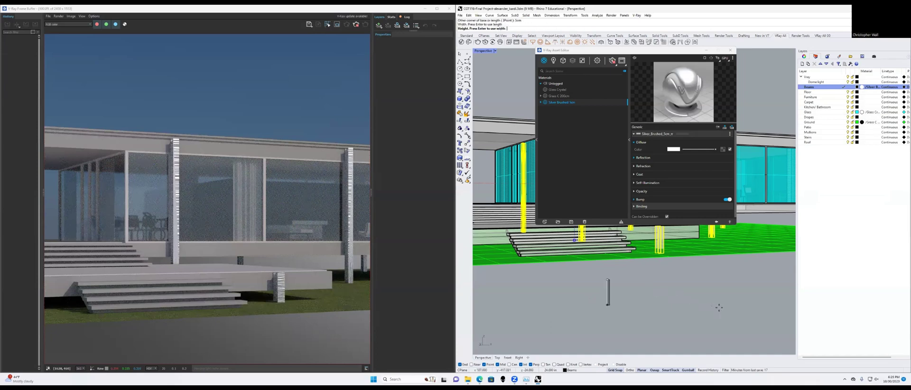
pyautogui.press('Return')
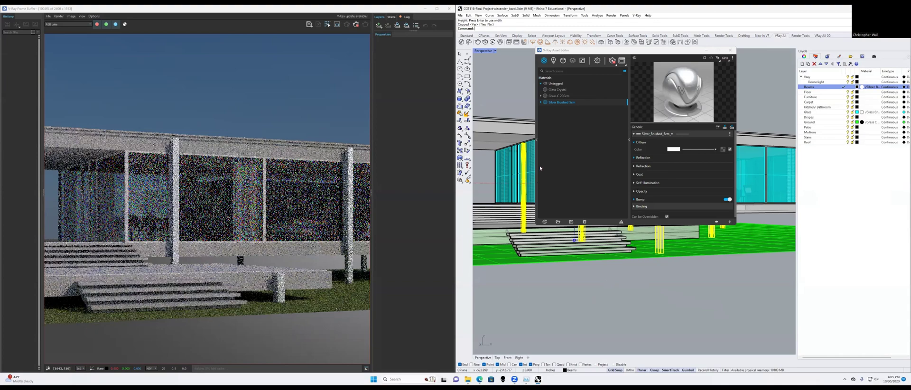
# - Reapply box mapping to the selected beams with a 10cm cube, capped, on mapping channel 1
pyautogui.moveTo(504, 181); pyautogui.dragTo(542, 128, button='right')
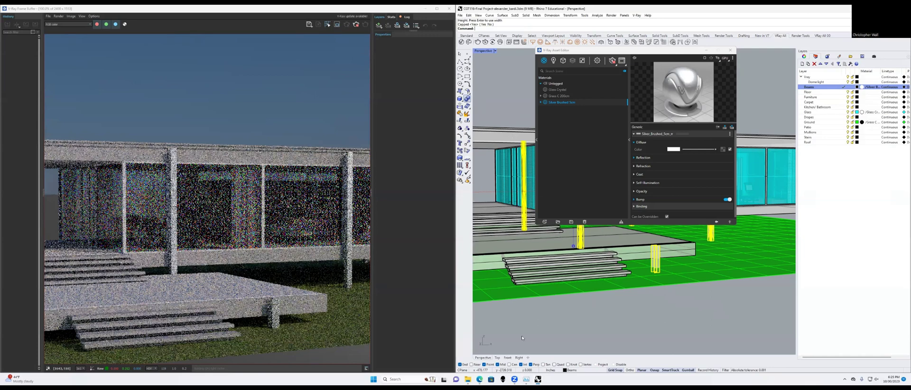
pyautogui.write('Apl')
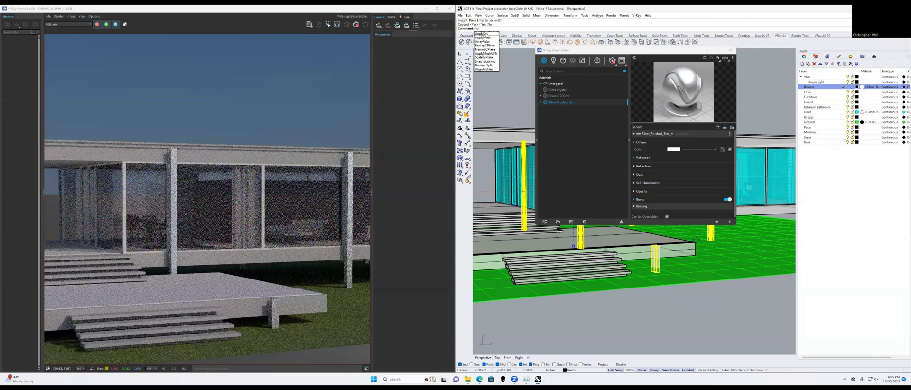
pyautogui.press('Return')
pyautogui.click(713, 294)
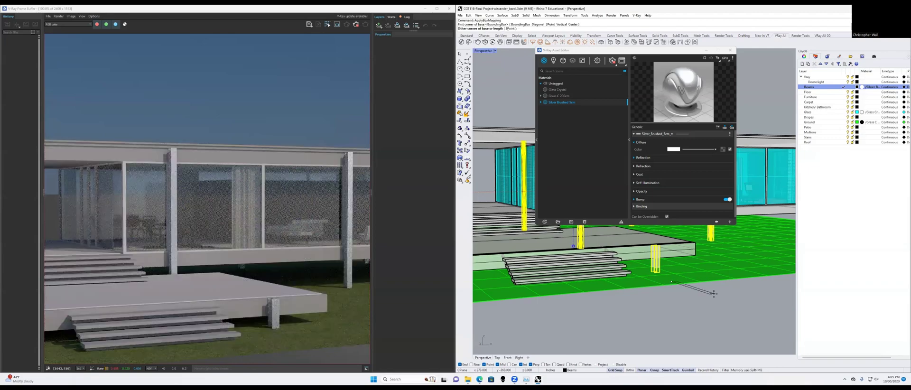
pyautogui.write('5')
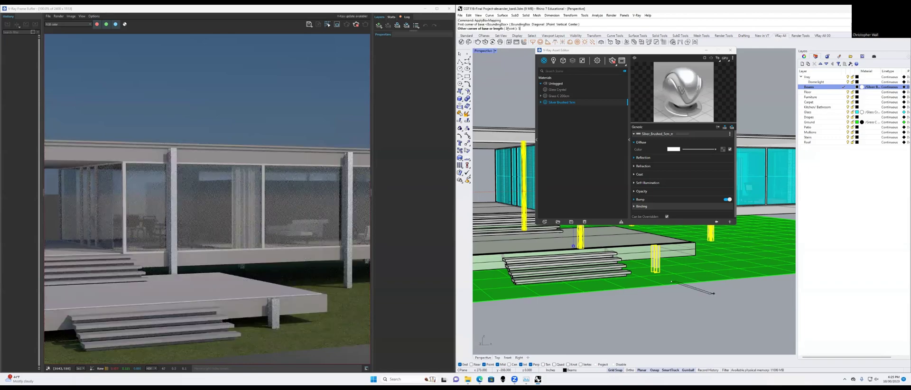
pyautogui.write('10cm')
pyautogui.press('Return')
pyautogui.press('Return')
pyautogui.press('Return')
pyautogui.press('Return')
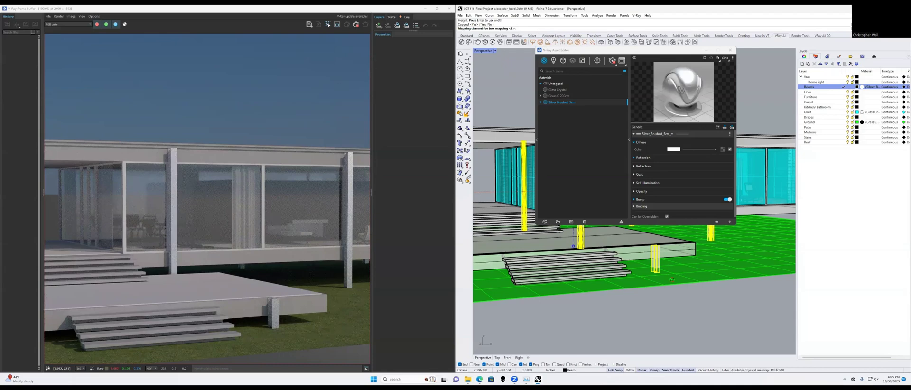
pyautogui.write('1')
pyautogui.press('Return')
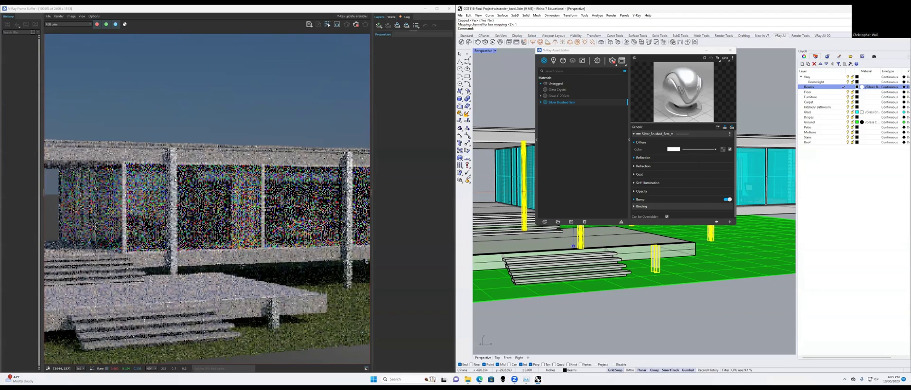
# - Turn off the diffuse texture of the Silver Brushed 5cm material and slightly adjust its diffuse color
pyautogui.moveTo(521, 262); pyautogui.dragTo(529, 261, button='right')
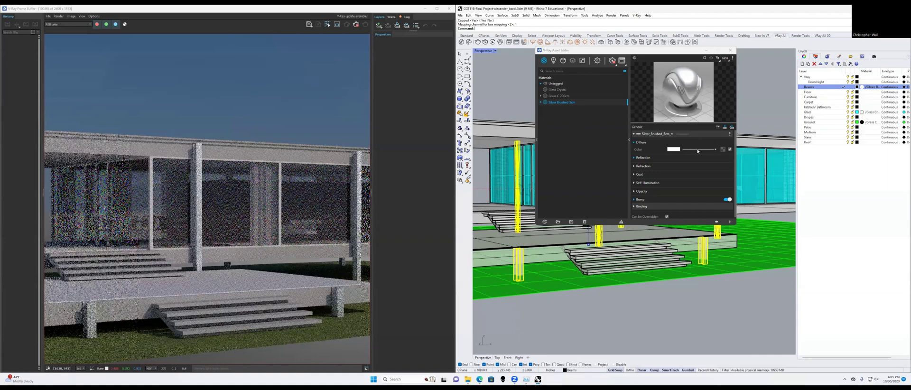
pyautogui.click(730, 150)
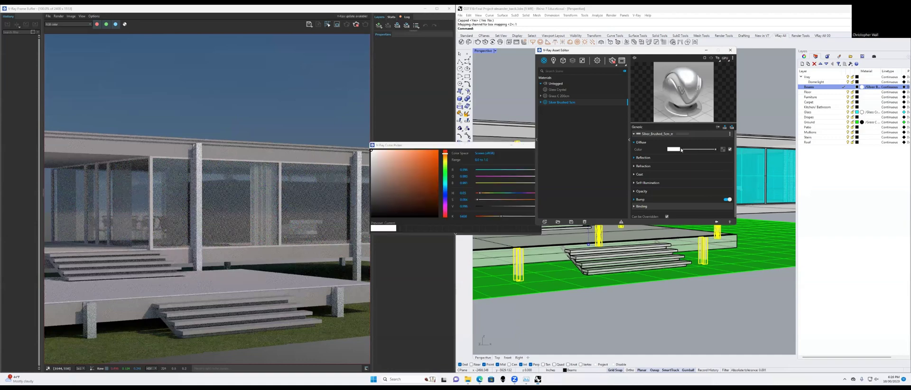
pyautogui.moveTo(715, 149); pyautogui.dragTo(712, 149)
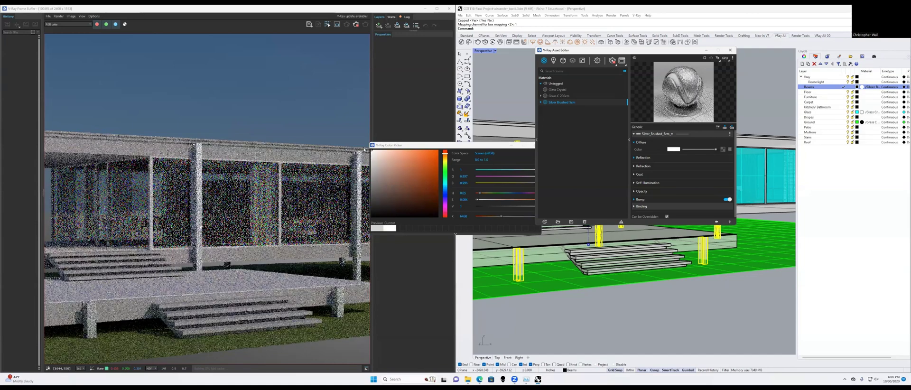
pyautogui.click(535, 145)
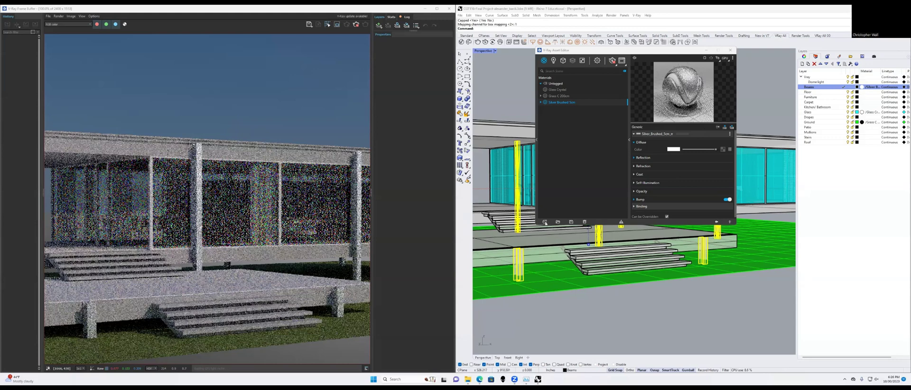
# - Create a new Generic V-Ray material and raise its diffuse color to white
pyautogui.rightClick(564, 194)
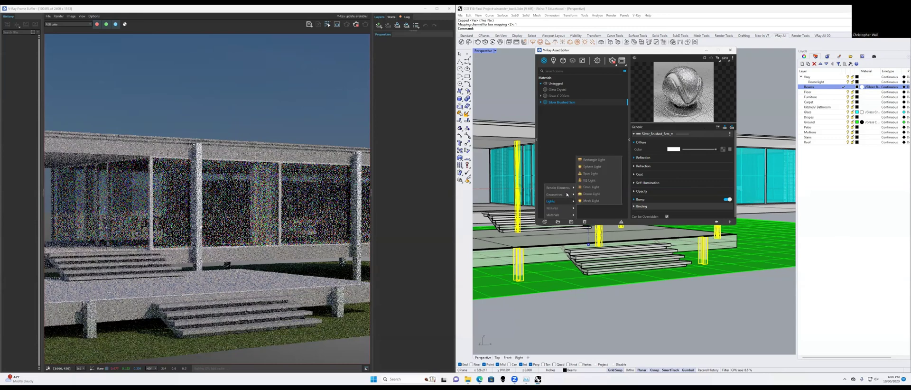
pyautogui.moveTo(572, 195)
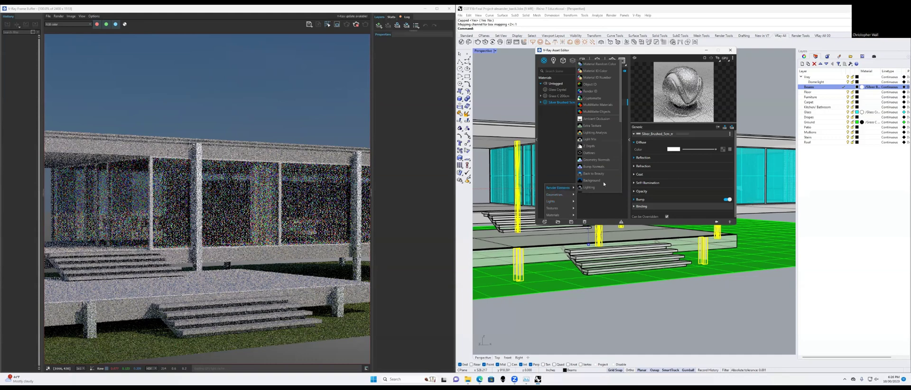
pyautogui.moveTo(555, 214)
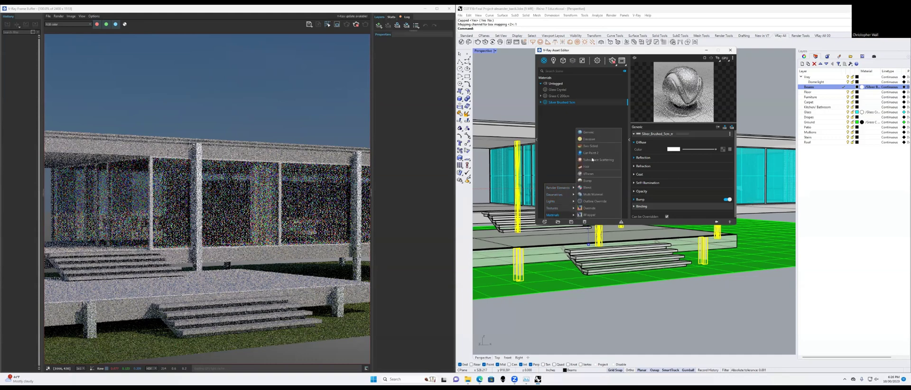
pyautogui.click(588, 135)
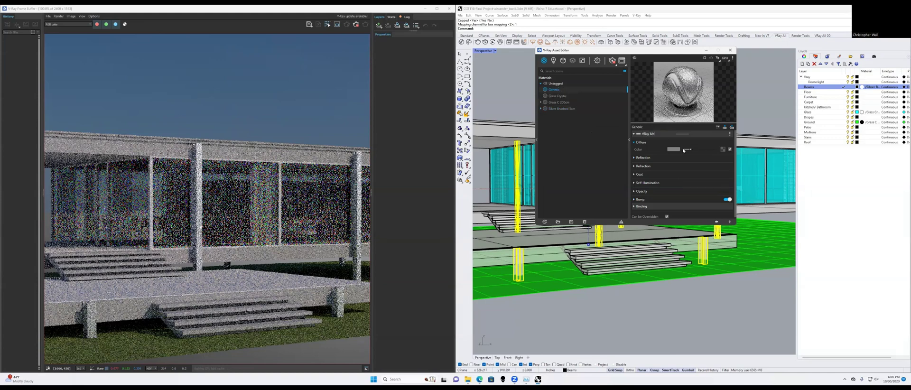
pyautogui.moveTo(691, 150); pyautogui.dragTo(735, 153)
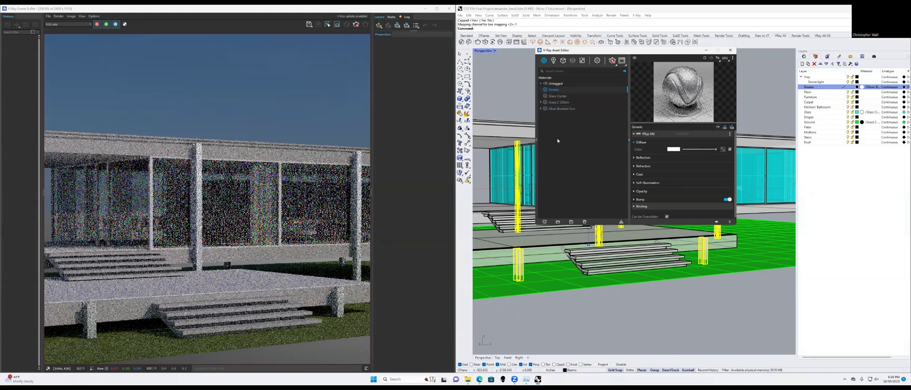
# - Apply the new Generic material to the selected beams and reframe the view to check them in the interactive render
pyautogui.rightClick(585, 108)
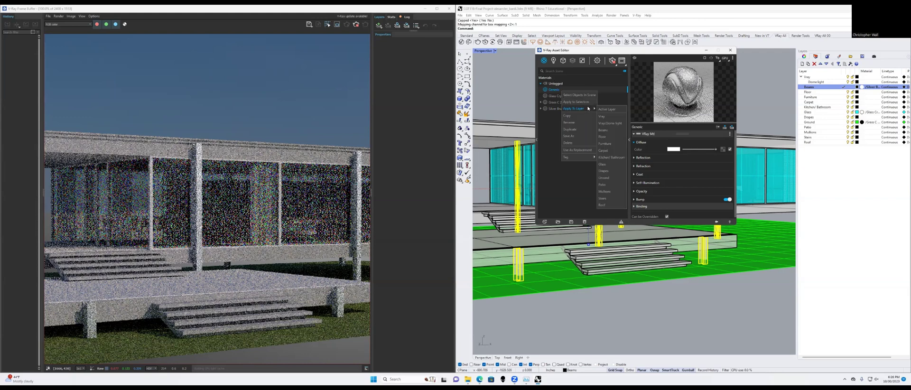
pyautogui.click(586, 103)
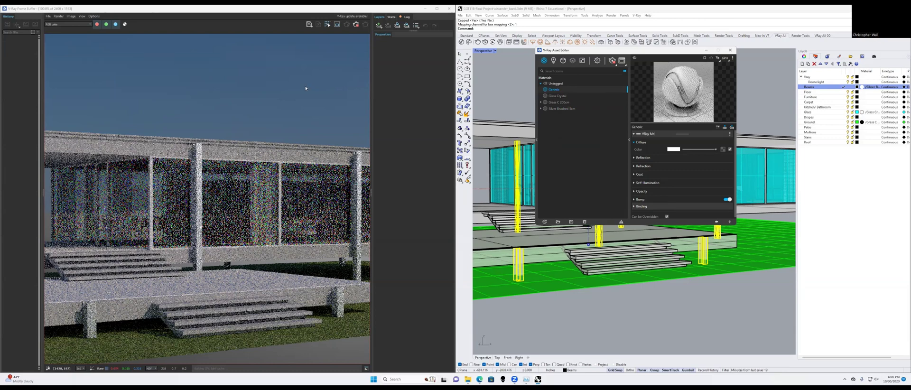
pyautogui.scroll(-1, 313, 147)
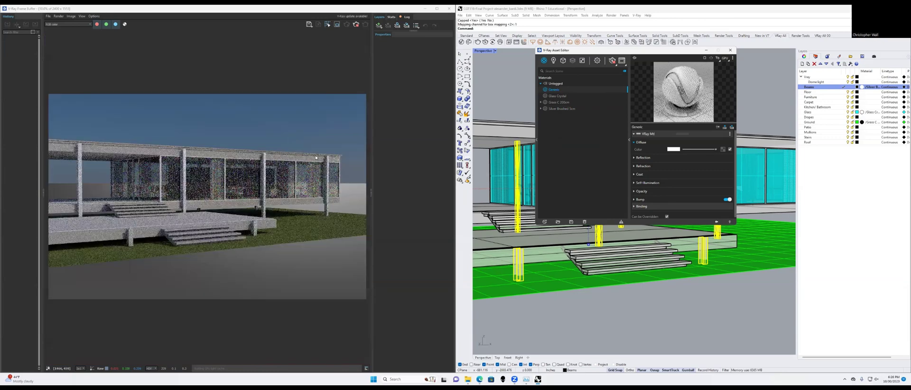
pyautogui.moveTo(512, 113); pyautogui.dragTo(509, 111, button='right')
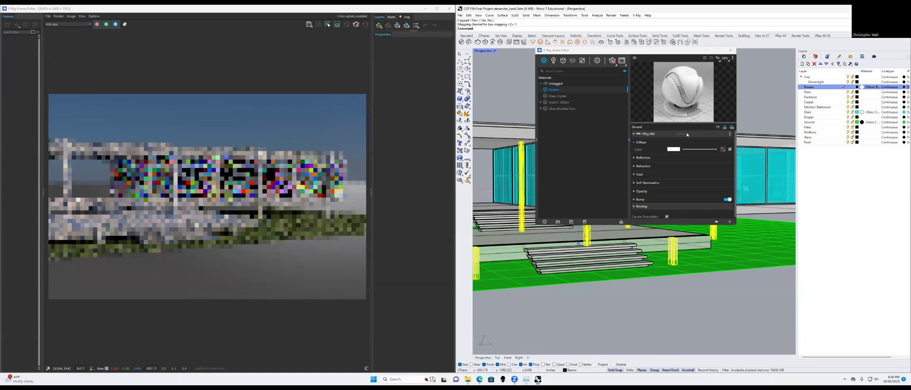
# - Raise the Generic material's reflection metalness to about 0.3 and look through its refraction settings
pyautogui.click(638, 158)
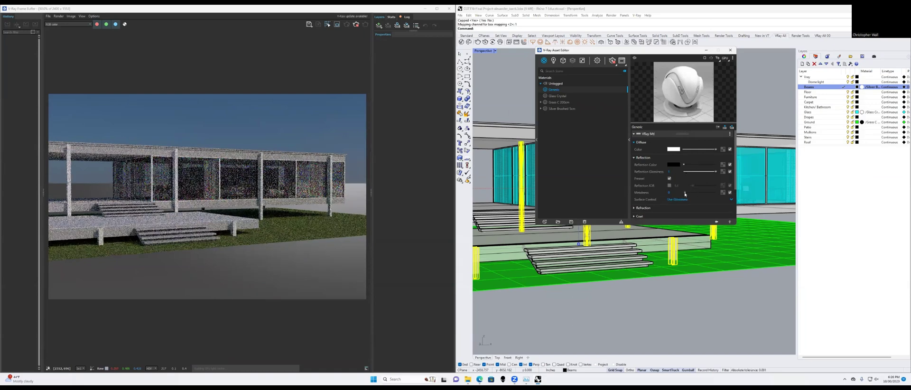
pyautogui.moveTo(684, 192); pyautogui.dragTo(695, 194)
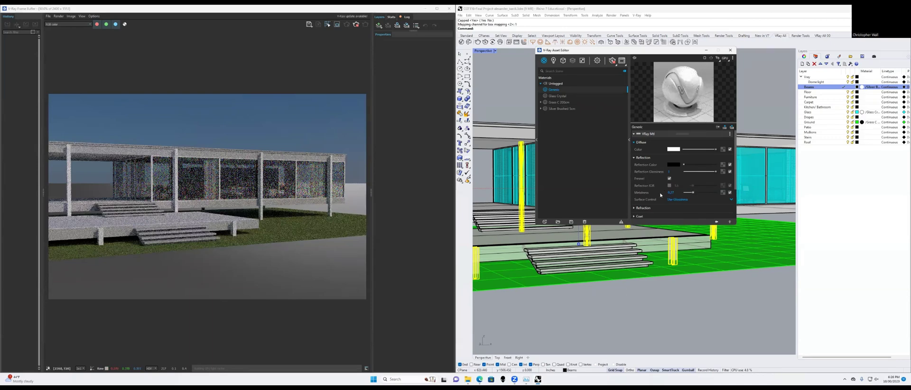
pyautogui.click(641, 207)
pyautogui.scroll(-2, 673, 189)
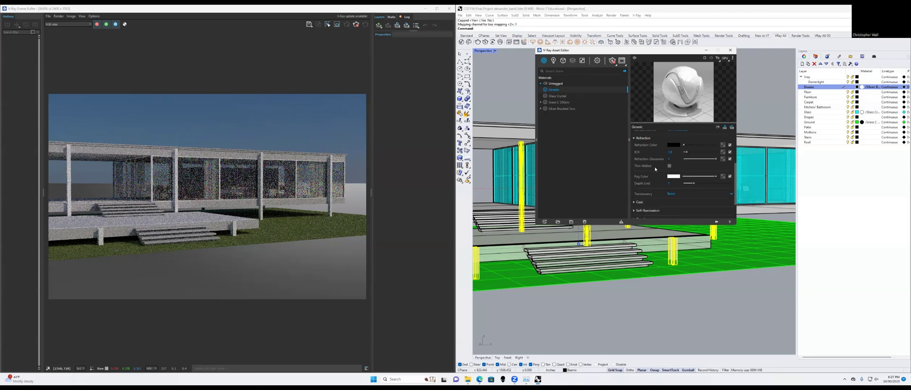
pyautogui.scroll(-3, 655, 170)
pyautogui.scroll(5, 655, 167)
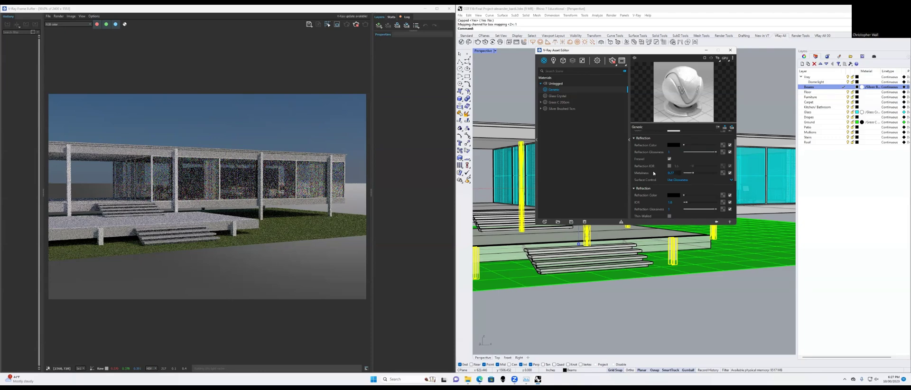
# - Try Use Roughness as the Generic material's reflection surface control, then return it to Use Glossiness
pyautogui.click(678, 180)
pyautogui.click(683, 194)
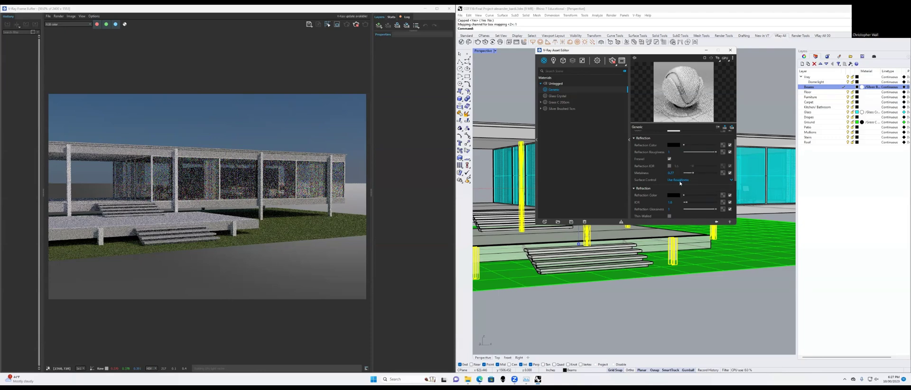
pyautogui.click(679, 180)
pyautogui.click(683, 187)
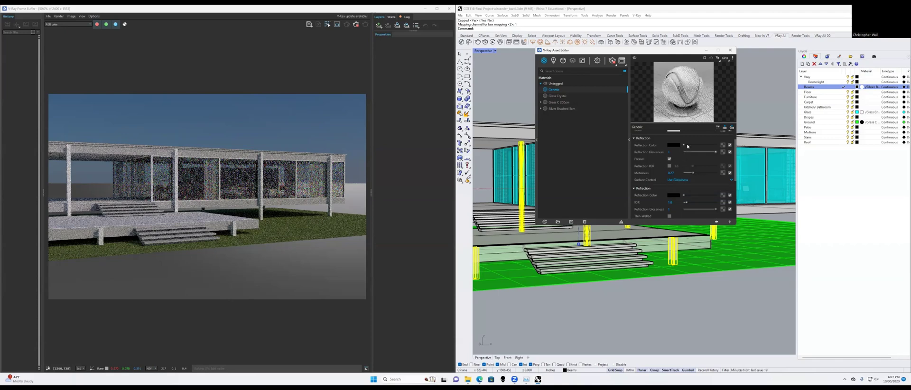
# - Raise the Generic material's reflection color from black to nearly white
pyautogui.moveTo(702, 146); pyautogui.dragTo(714, 147)
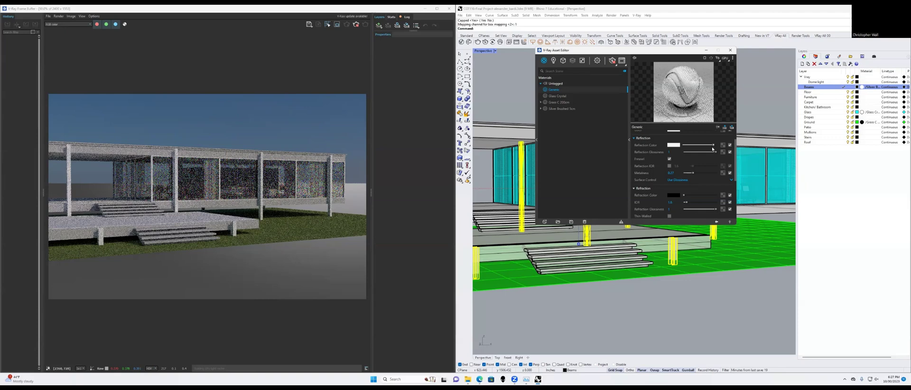